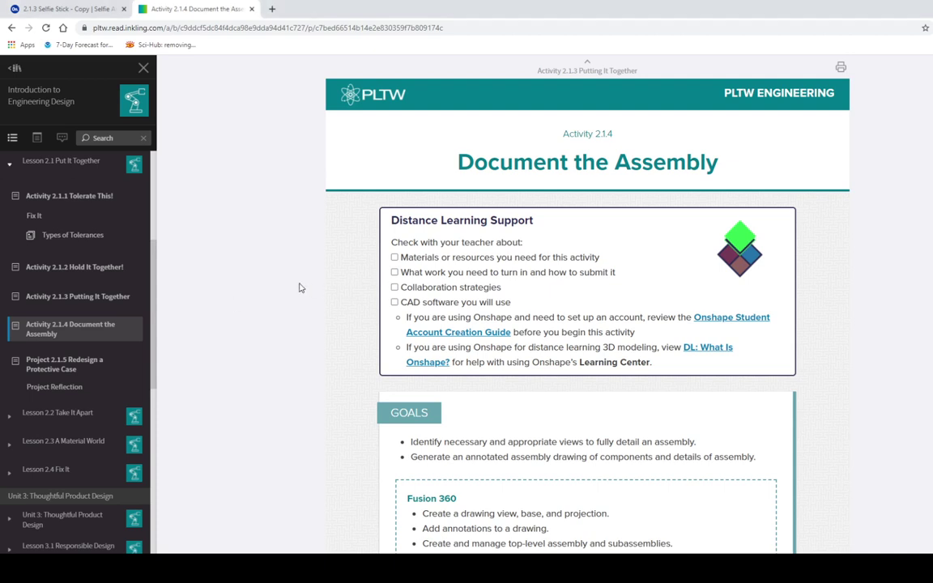
- Read Inkling's Activity 2.1.4 assembly drawing example, then switch to the 2.1.3 Selfie Stick - Copy assembly
scroll(298, 287, down, 3)
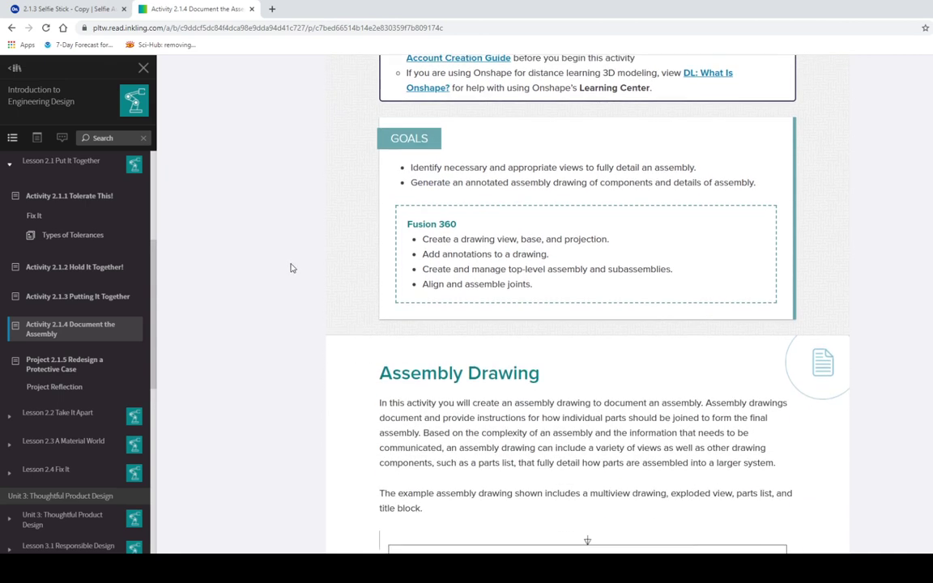
scroll(293, 268, down, 4)
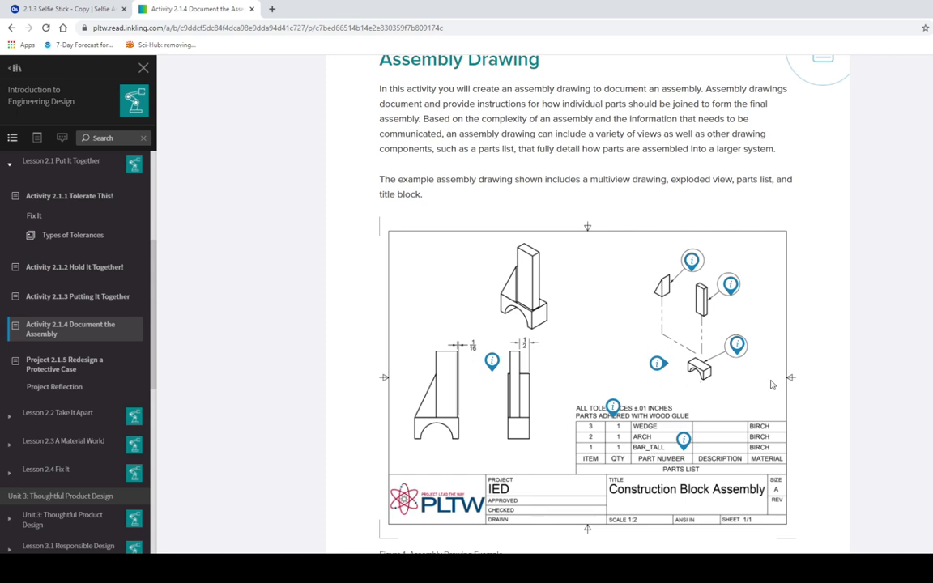
scroll(836, 400, down, 3)
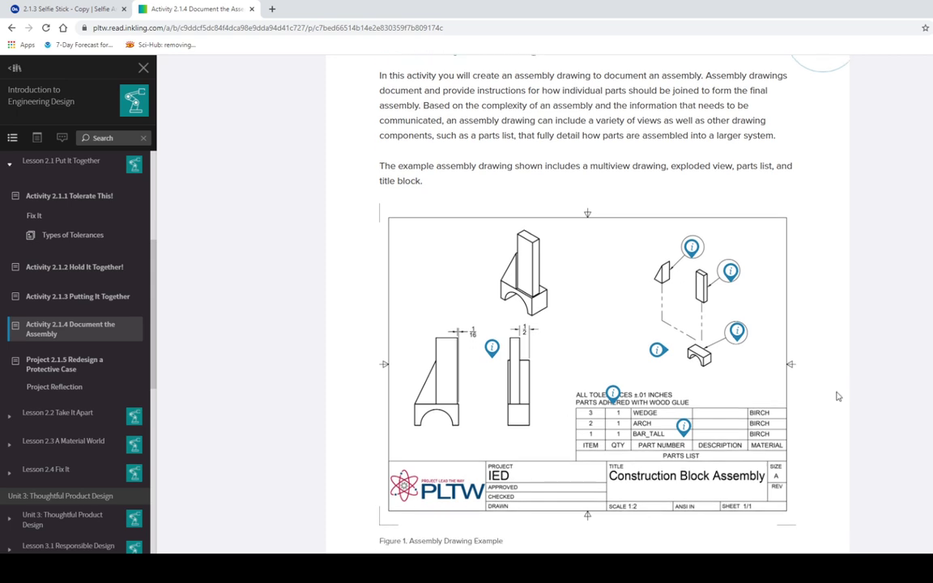
scroll(840, 333, down, 5)
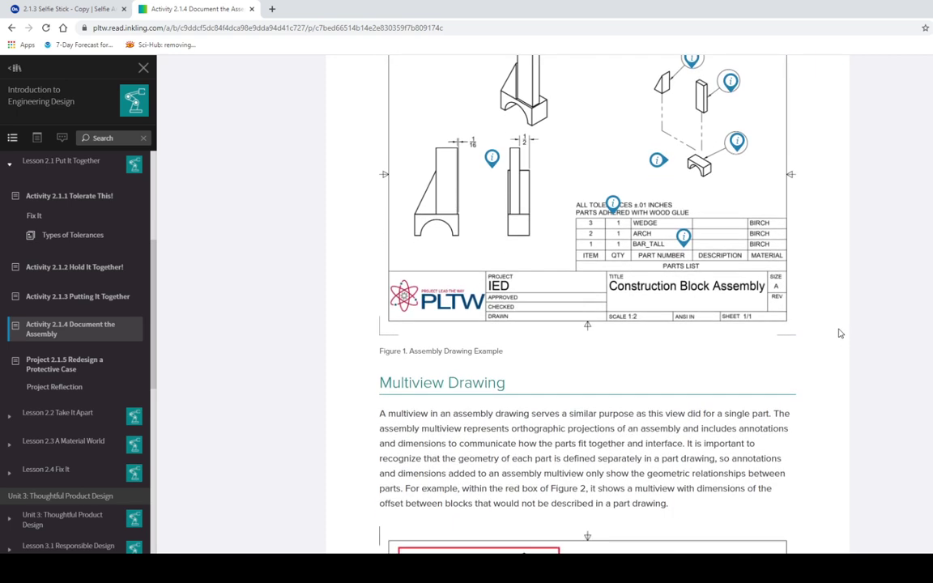
scroll(837, 333, up, 1)
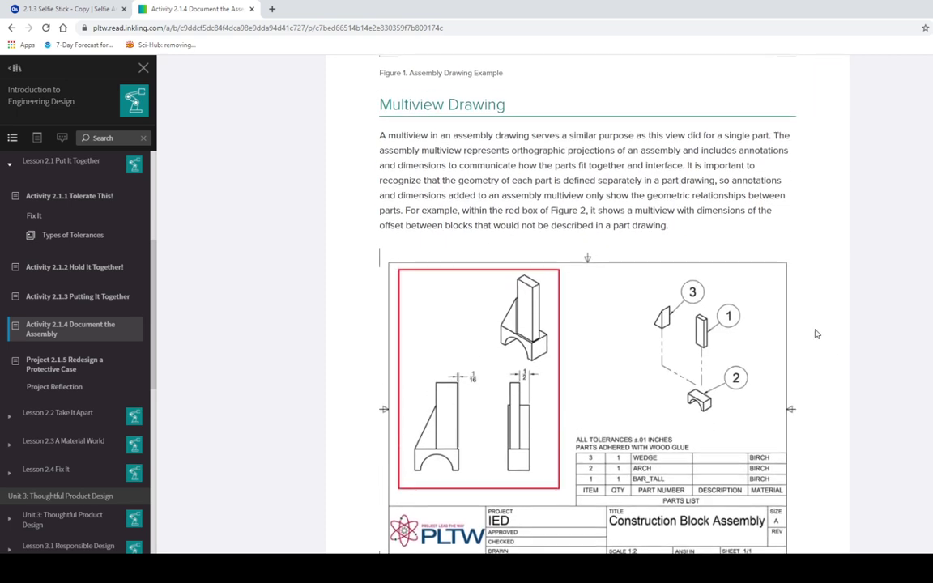
click(72, 8)
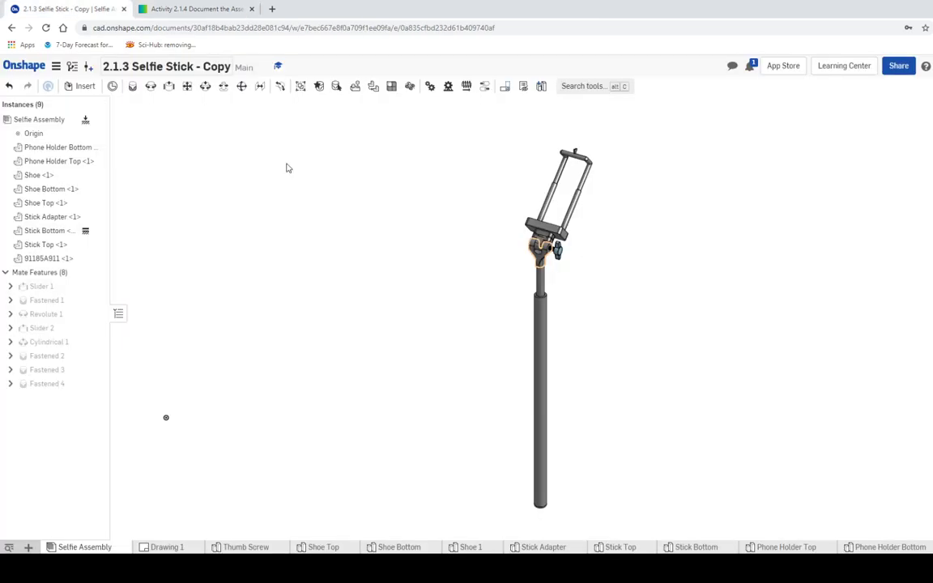
click(166, 547)
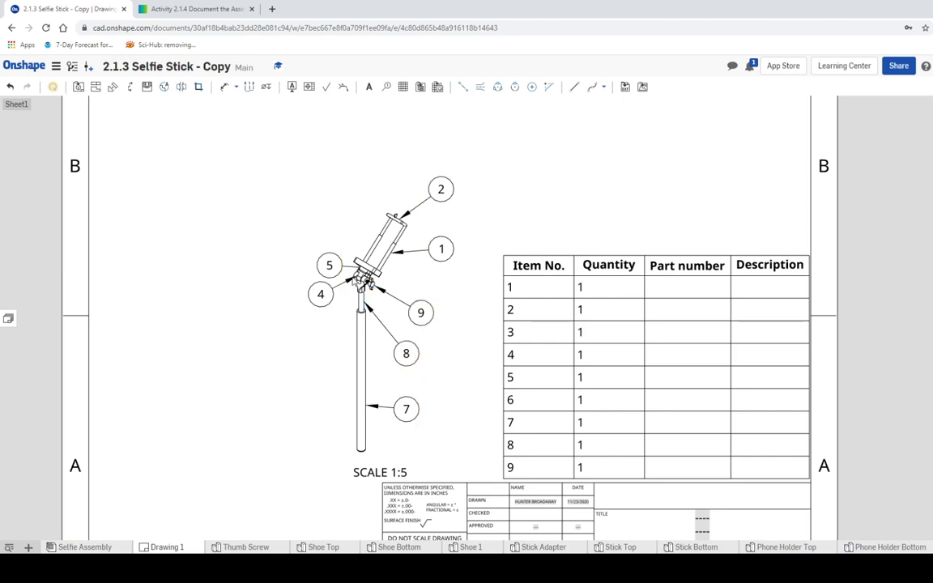
click(658, 334)
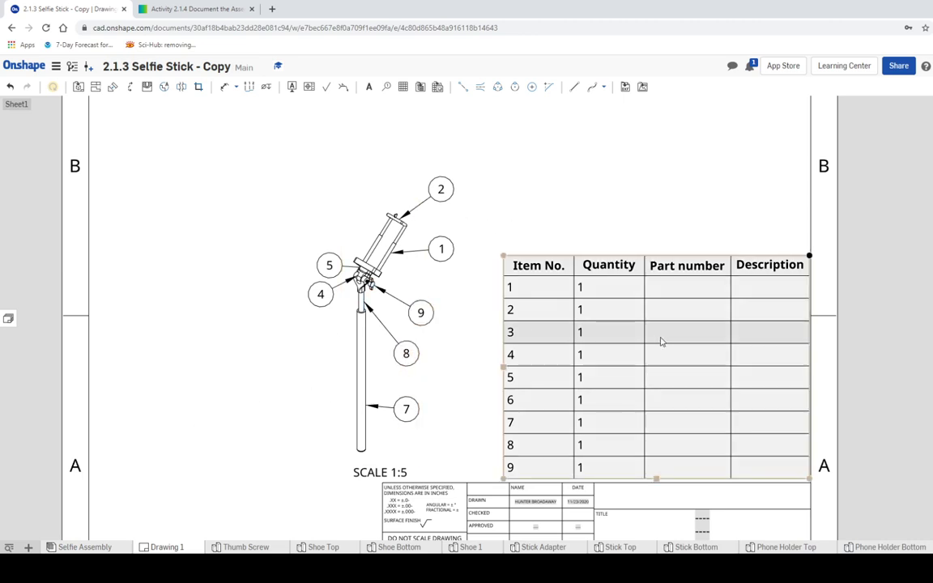
click(344, 324)
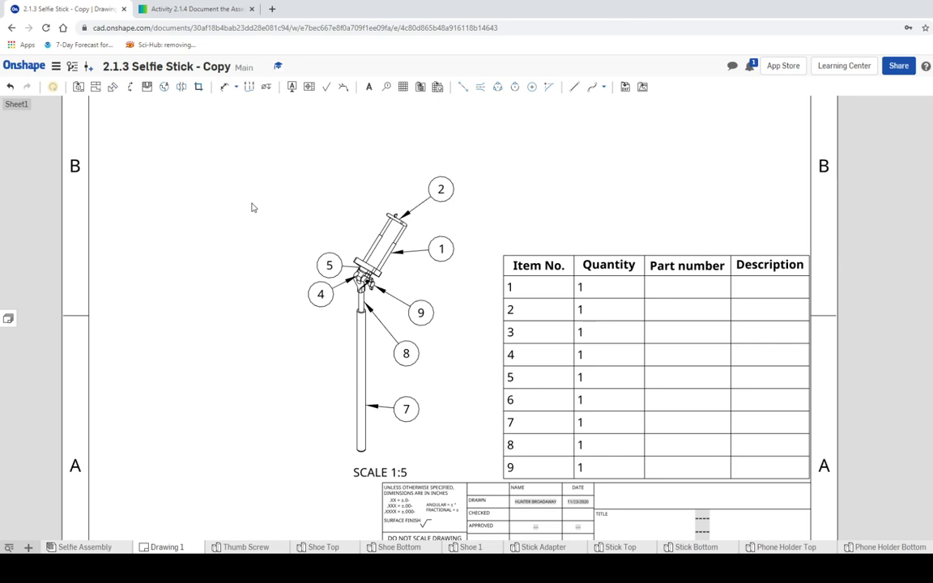
click(83, 548)
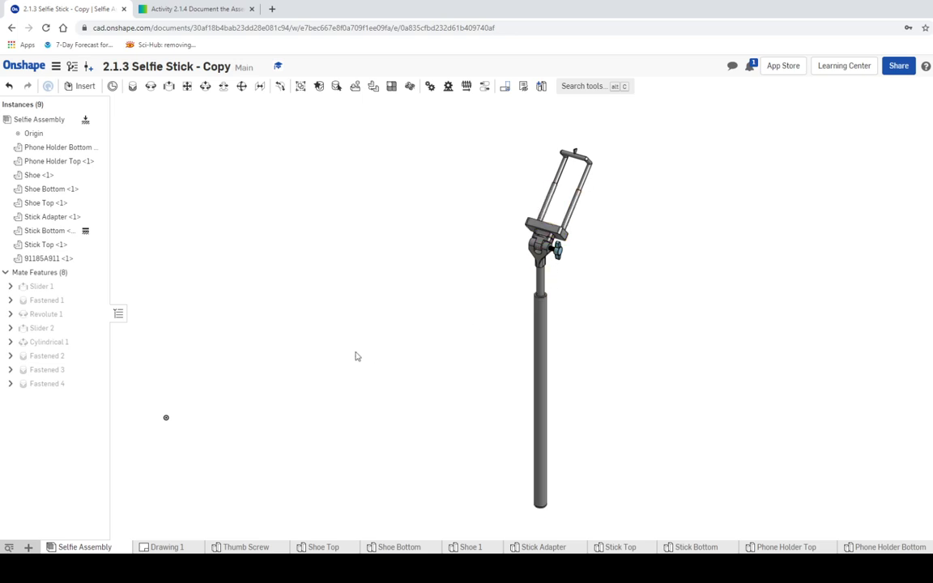
- Open Workspace properties, expand Main, and display the Shoe Top Part Studio's properties
click(55, 68)
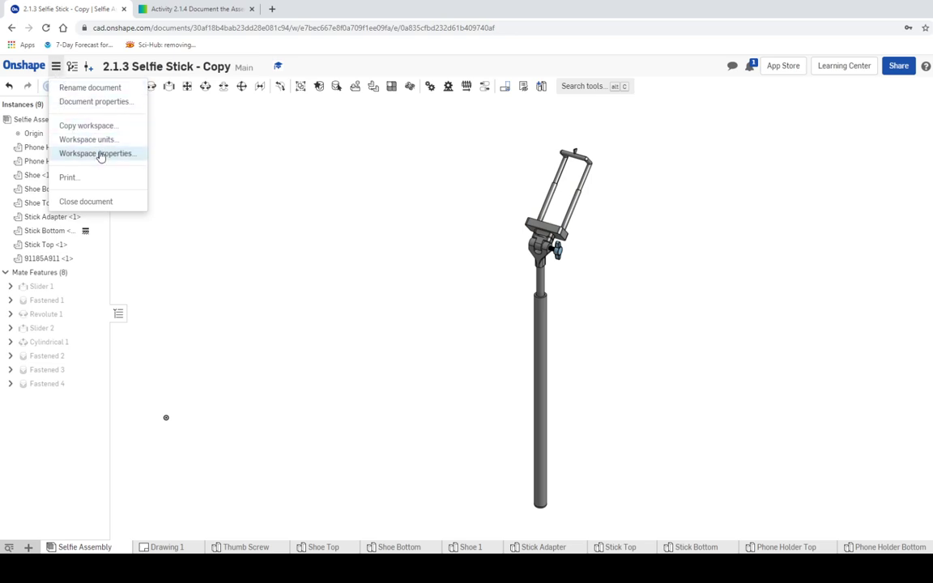
click(96, 153)
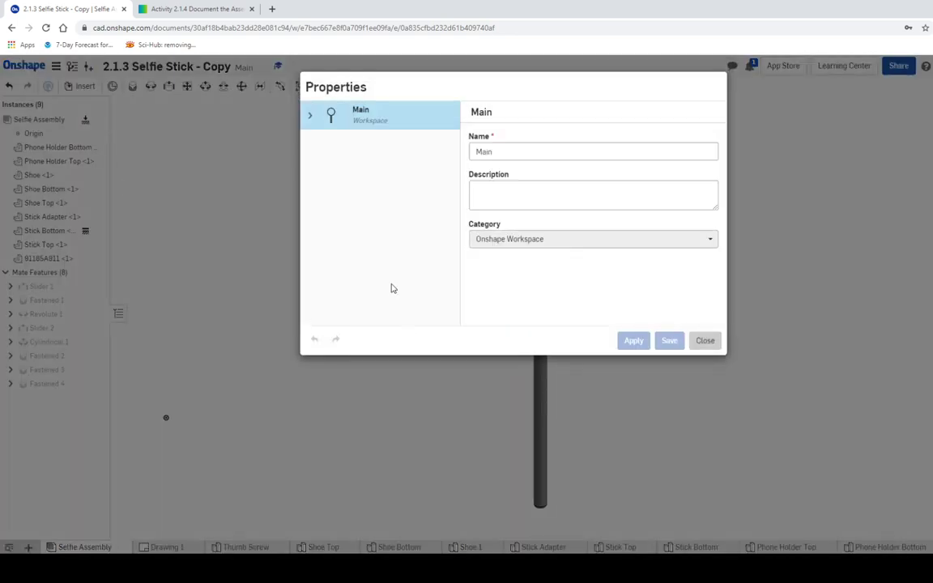
click(312, 118)
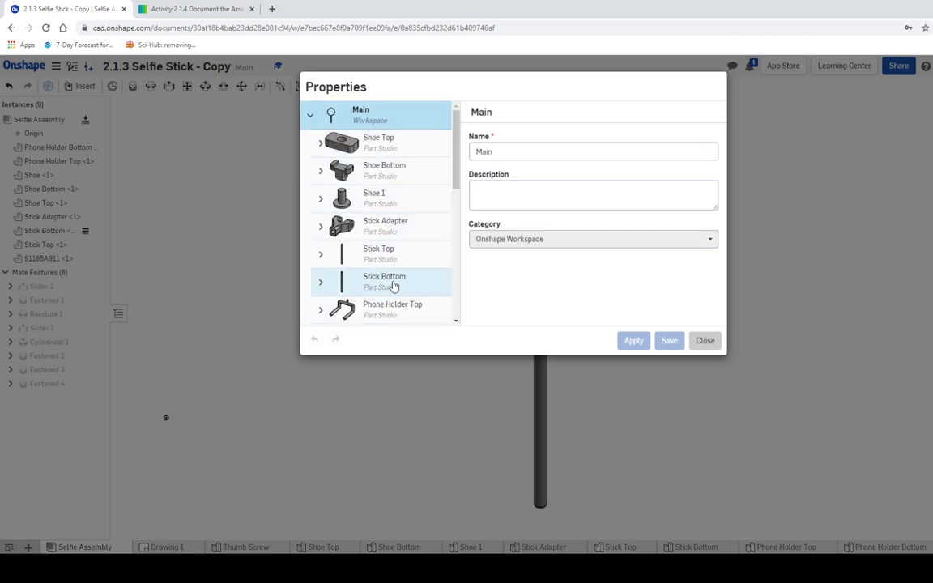
click(384, 153)
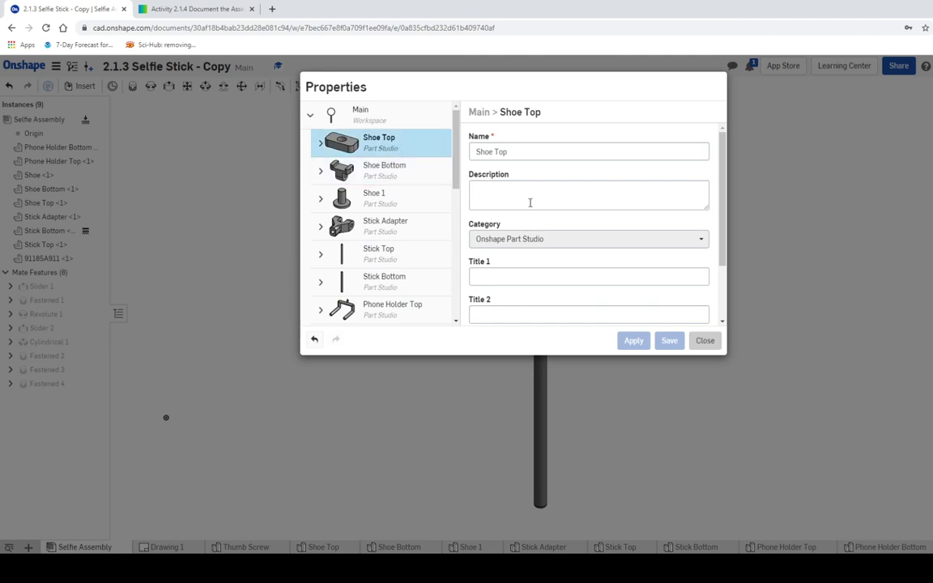
scroll(529, 202, down, 3)
scroll(529, 202, up, 2)
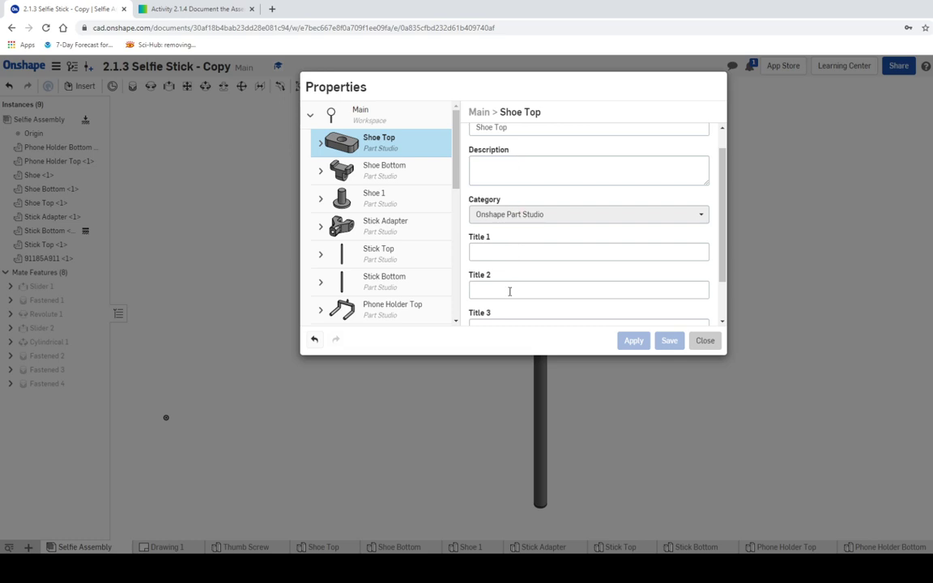
scroll(519, 289, down, 1)
scroll(518, 288, down, 1)
scroll(533, 276, up, 2)
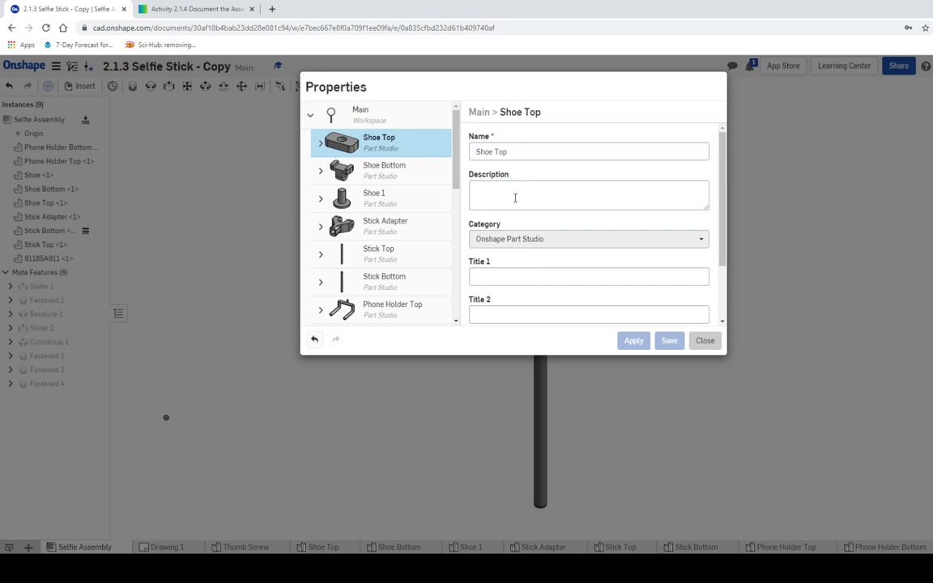
- Enter and apply the descriptions Shoe Top, Shoe Bottom and Shoe for the three shoe part studios
click(514, 198)
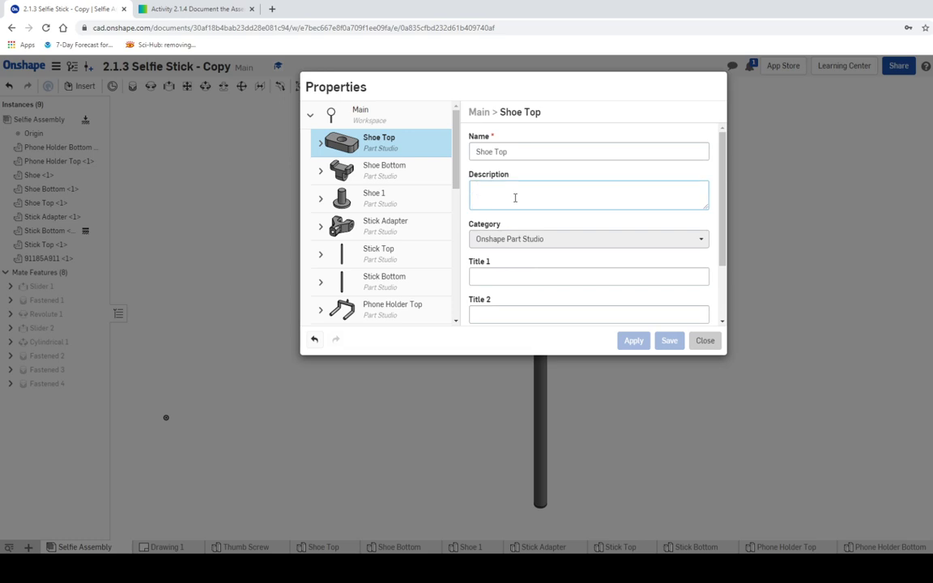
text(Shoe Top)
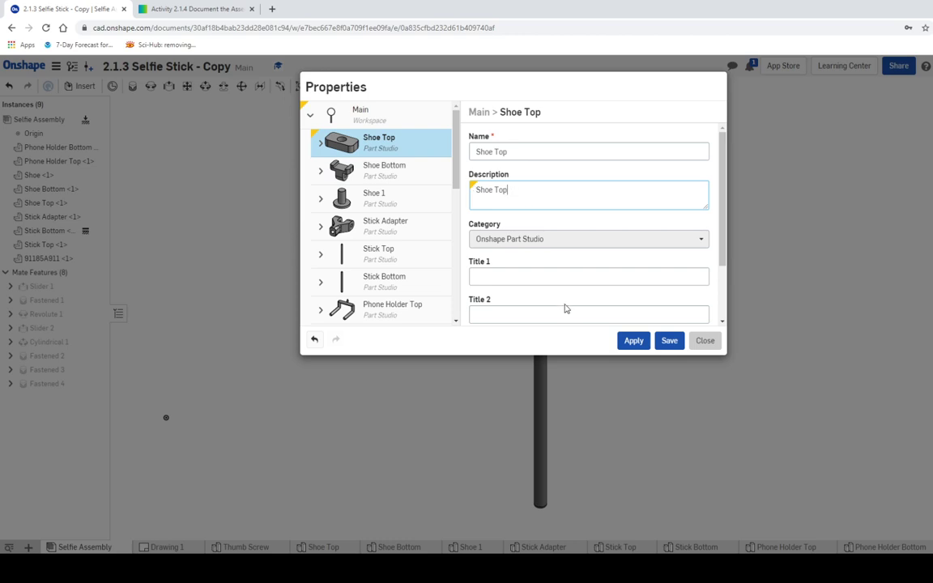
click(632, 341)
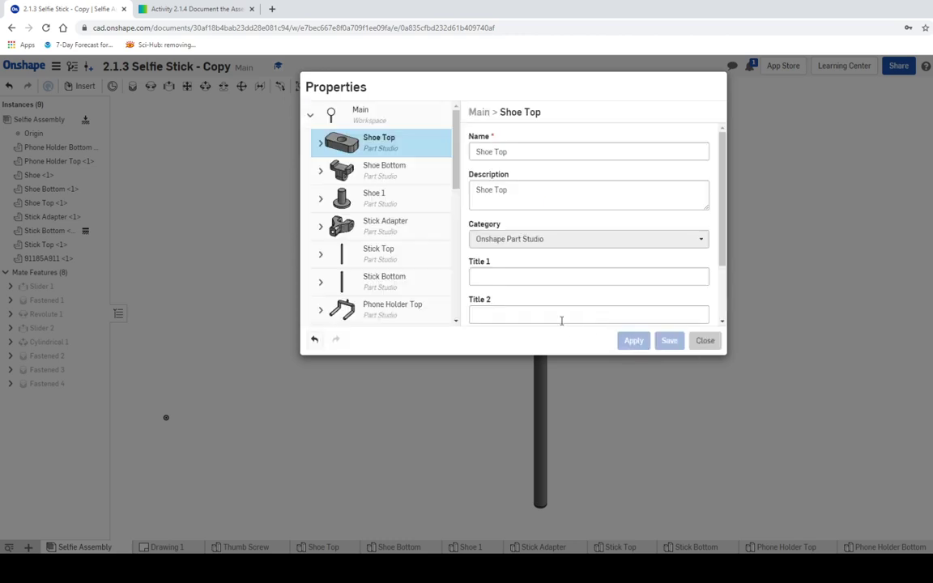
click(402, 166)
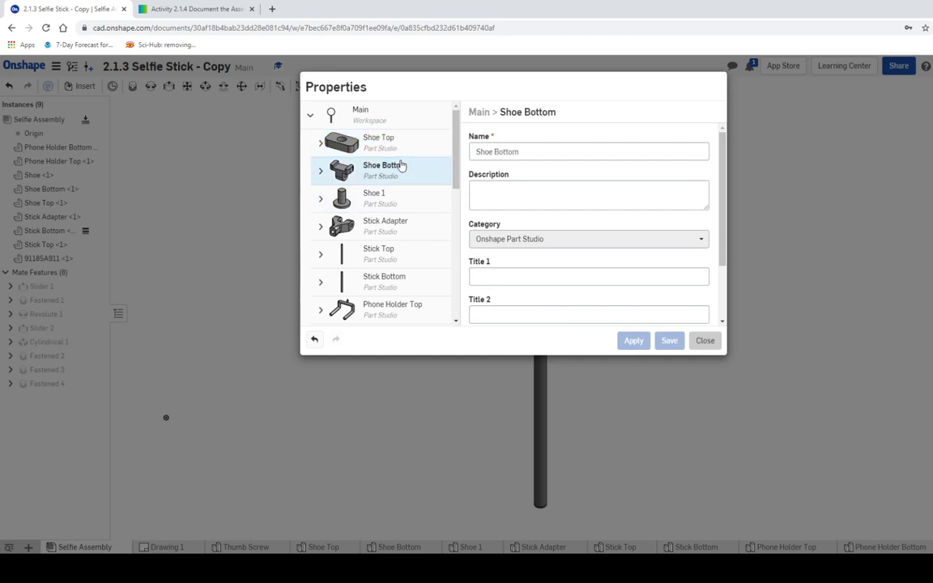
click(512, 188)
text(Shoe bo)
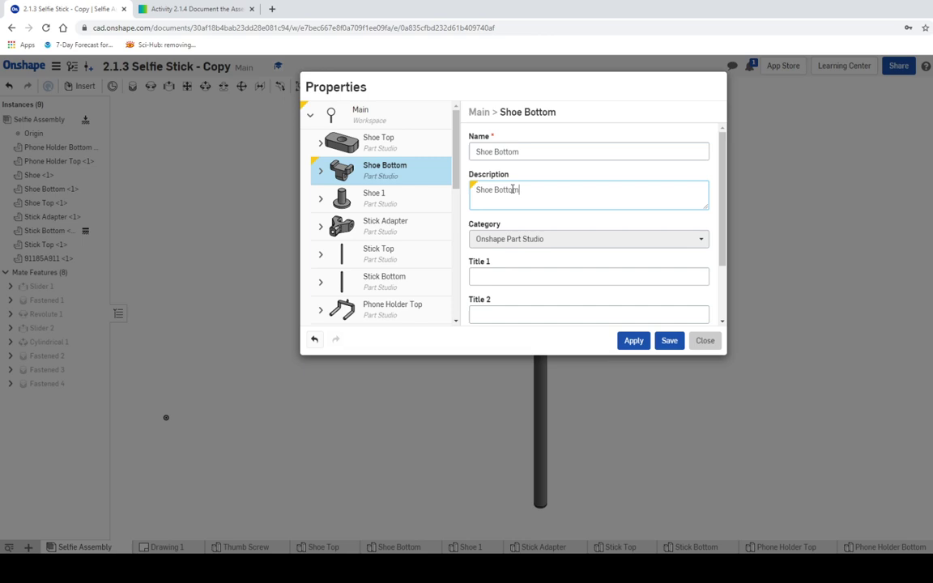
click(668, 340)
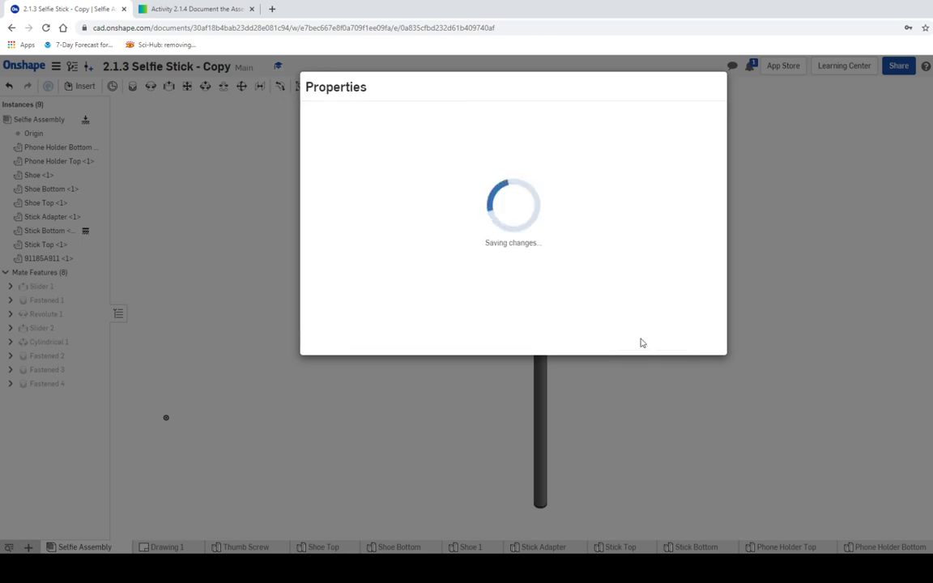
click(368, 202)
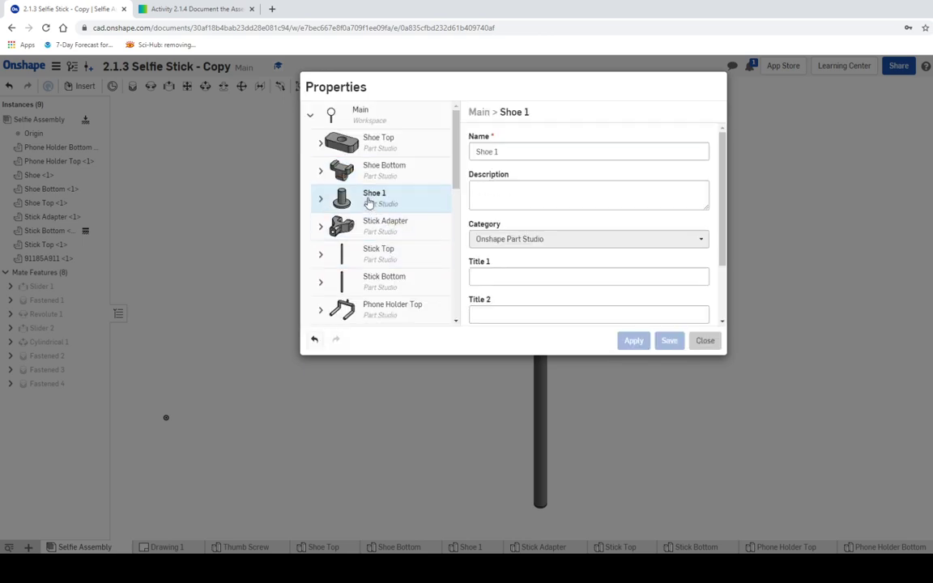
click(527, 187)
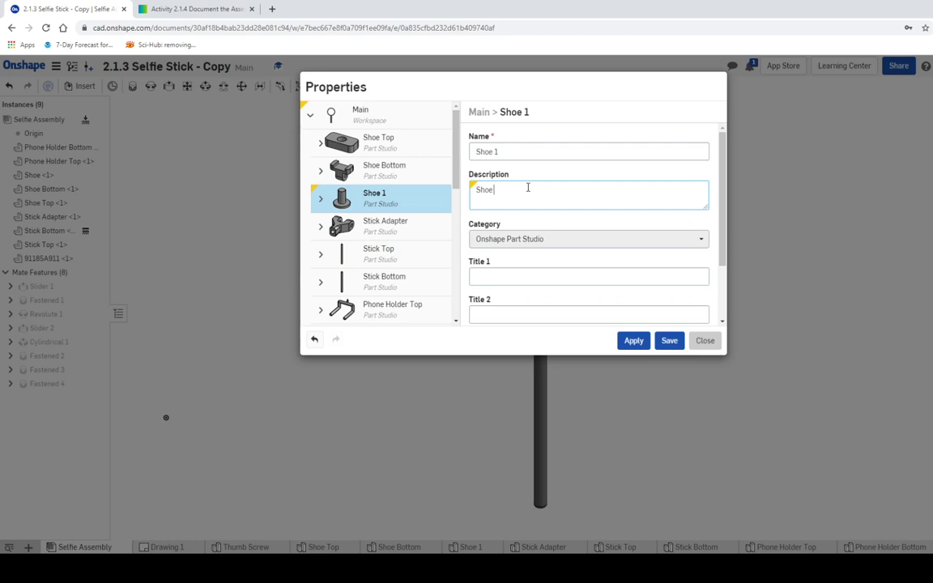
click(630, 339)
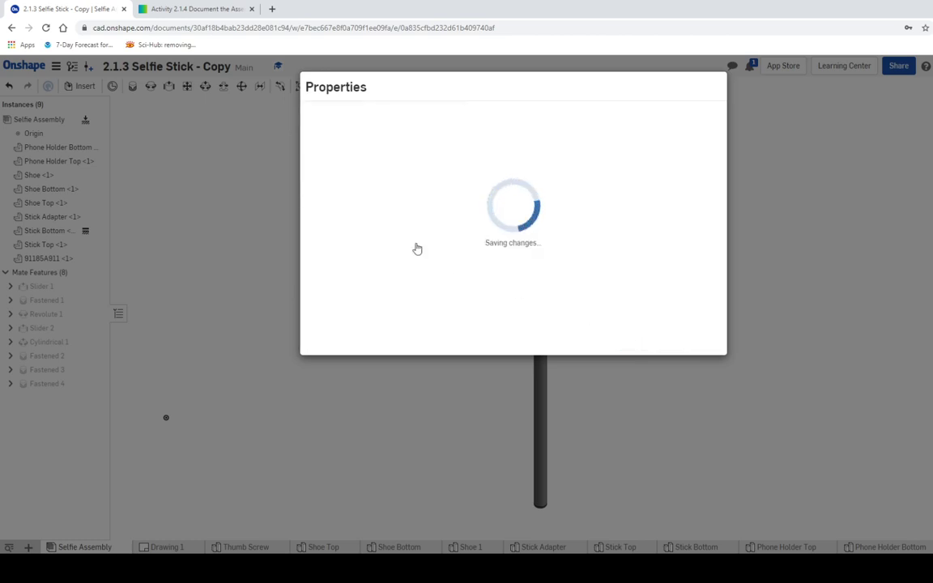
- Expand Stick Adapter and compare its part studio properties with its part's properties
click(320, 226)
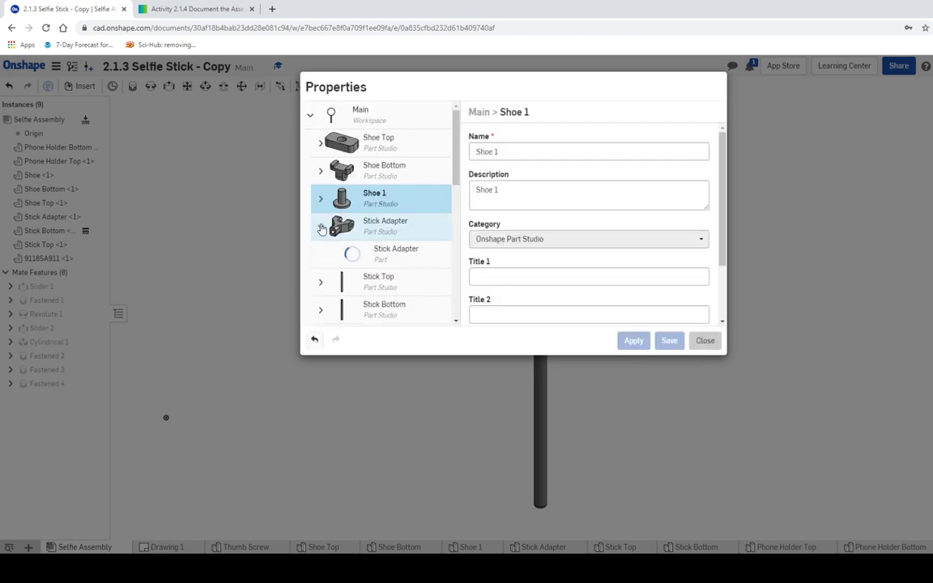
click(388, 227)
click(395, 253)
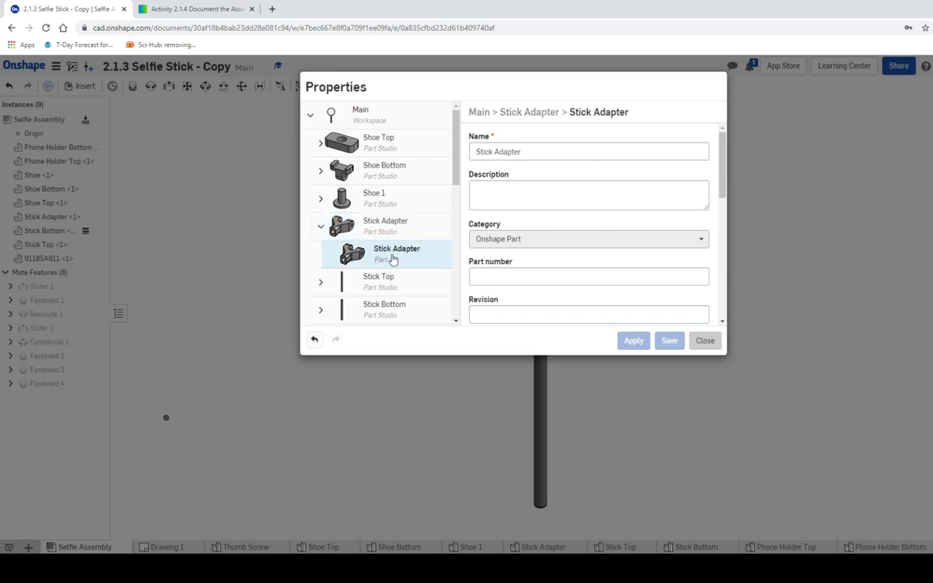
click(396, 233)
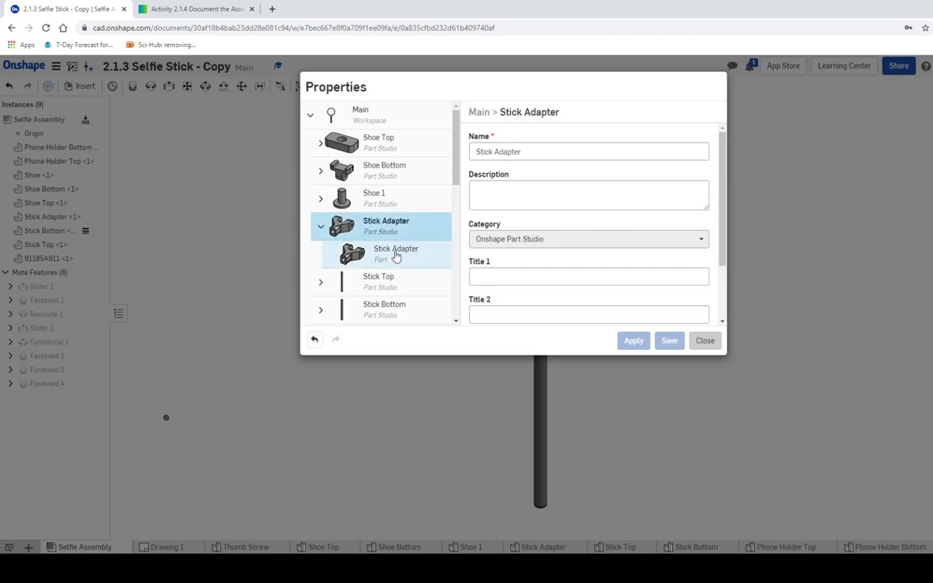
click(395, 254)
click(320, 226)
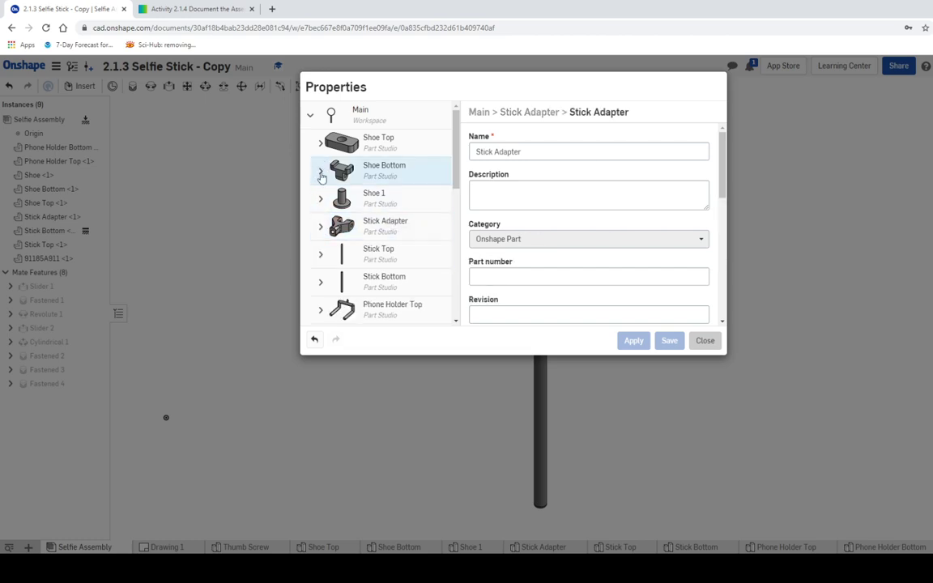
- Compare the Shoe 1 and Shoe Bottom part and part-studio properties, then collapse them
click(318, 200)
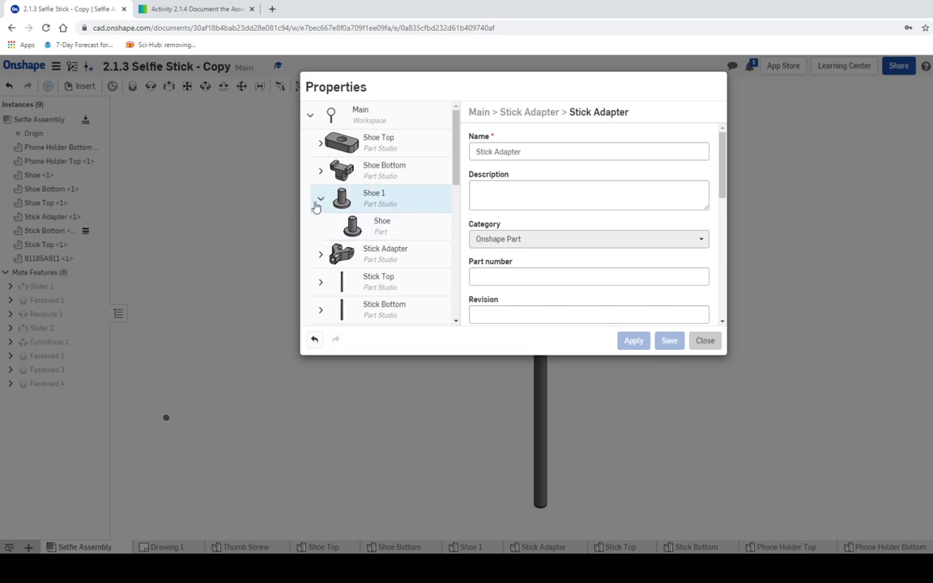
click(319, 201)
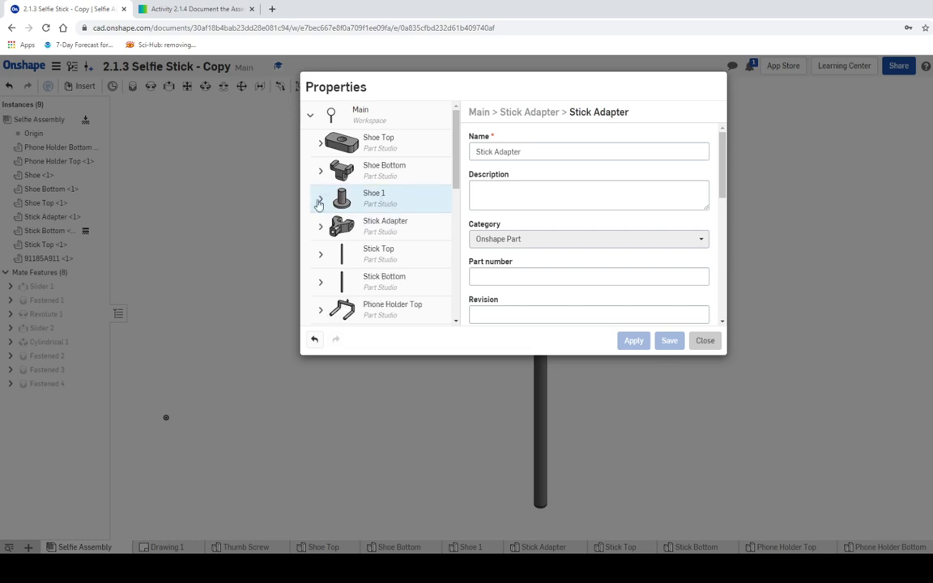
click(321, 201)
click(320, 171)
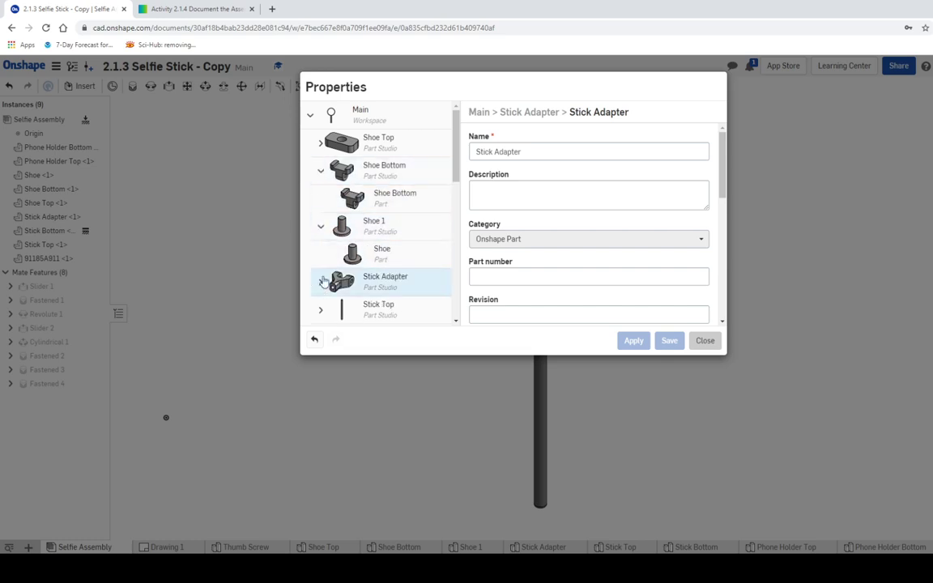
click(365, 202)
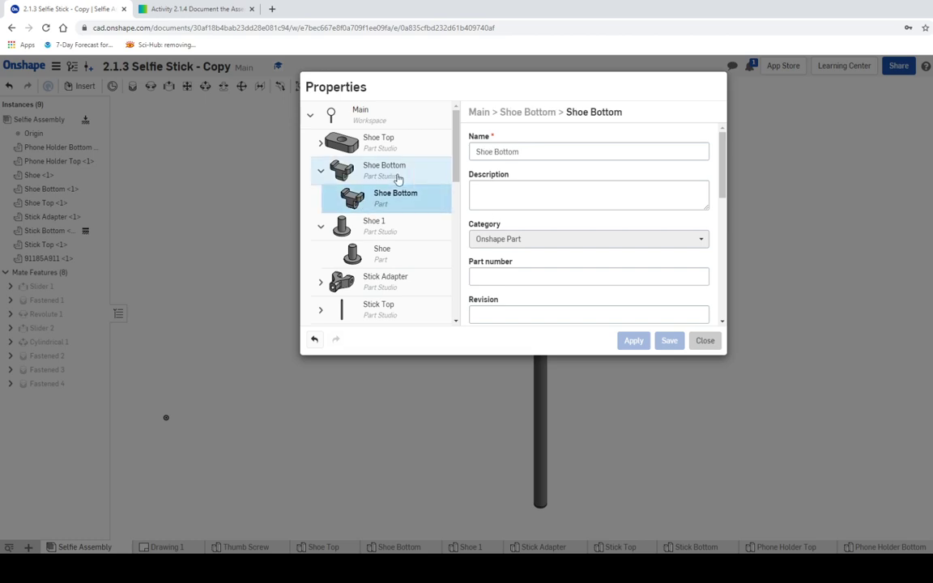
click(396, 177)
click(393, 201)
click(495, 275)
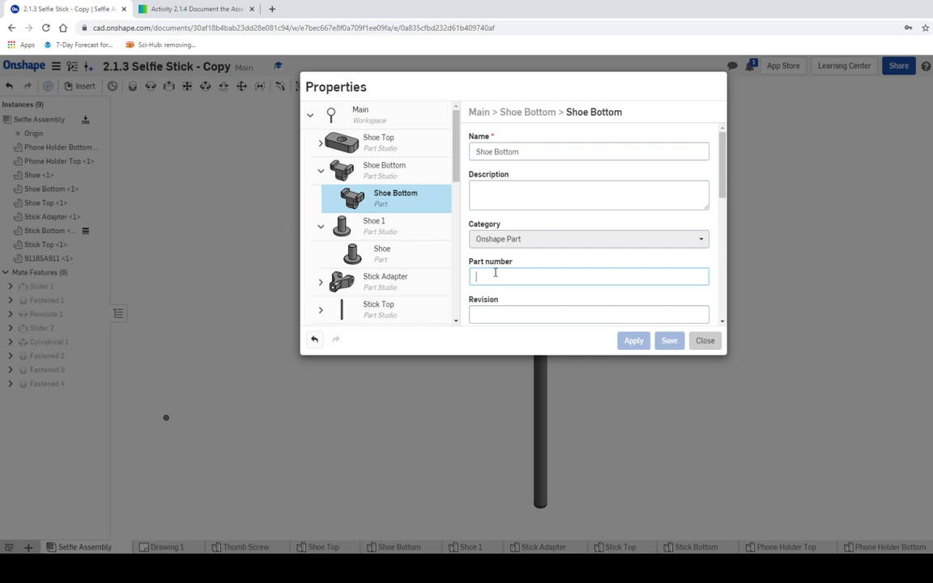
click(322, 172)
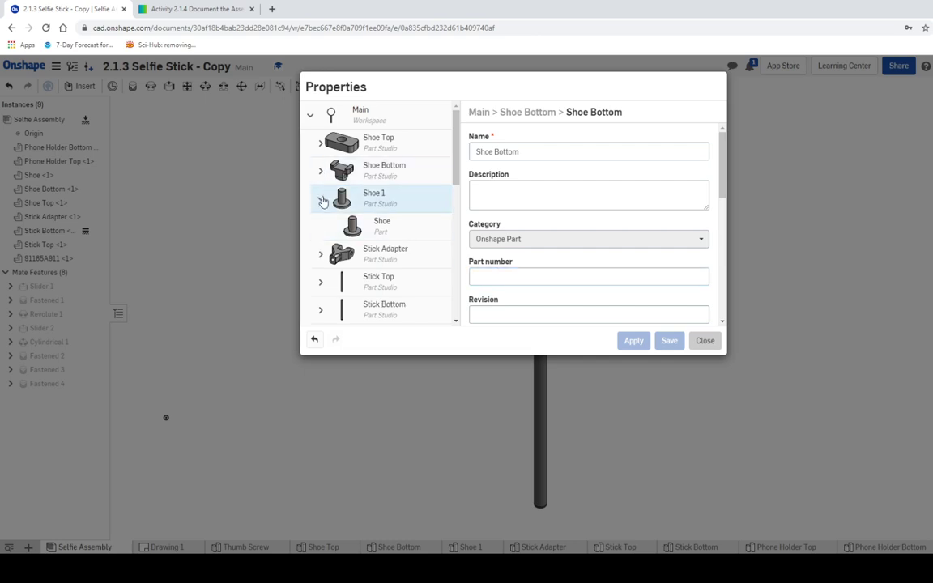
click(321, 200)
- Select the Stick Adapter Part Studio and place the cursor in its Description field
click(328, 226)
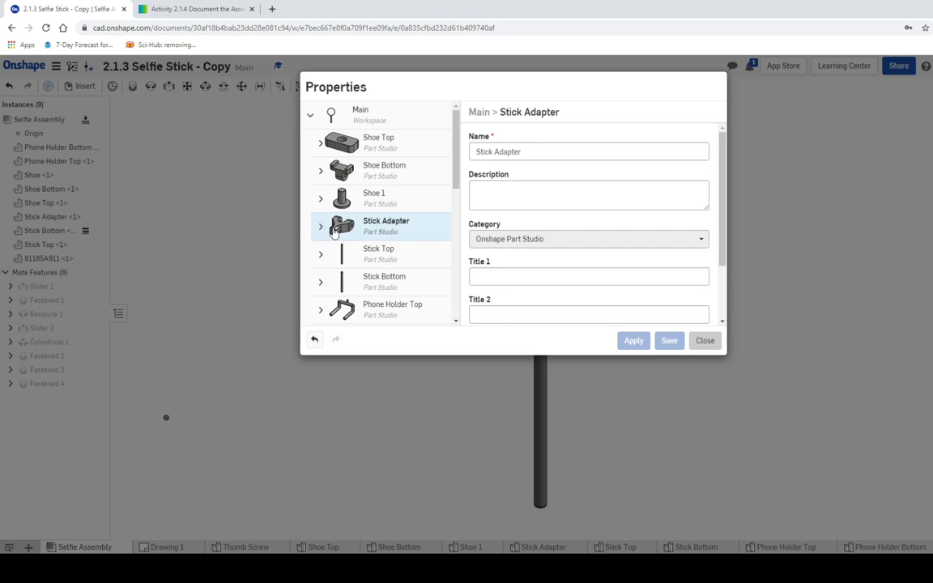
click(320, 226)
click(377, 260)
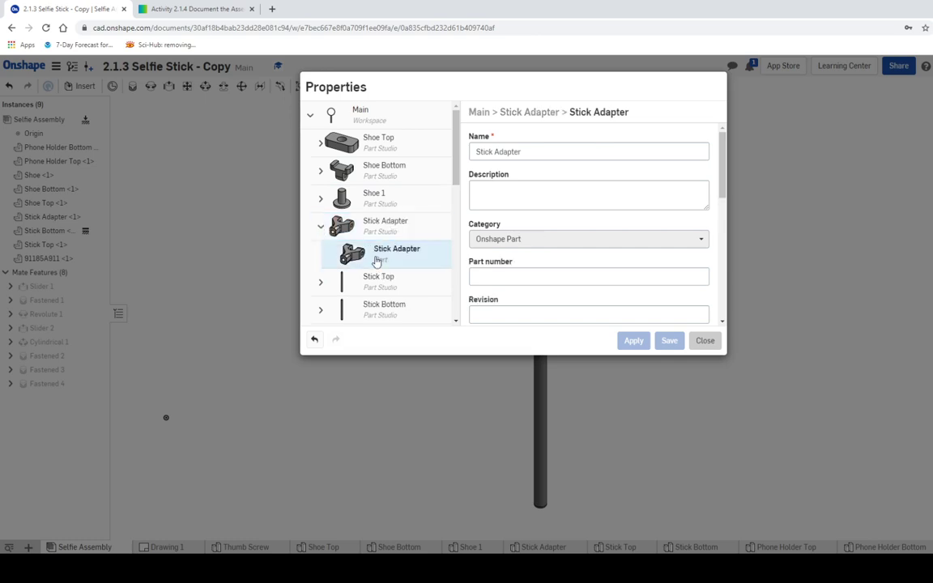
click(325, 229)
click(518, 194)
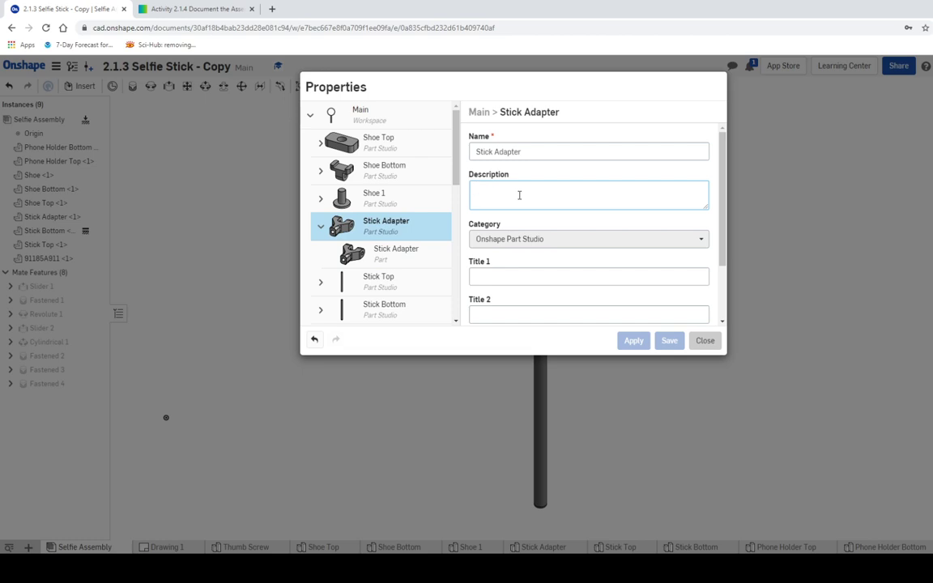
- Enter the descriptions Stick Adapter, Stick Top and Stick Bottom for the stick part studios
text(Stick Adapter)
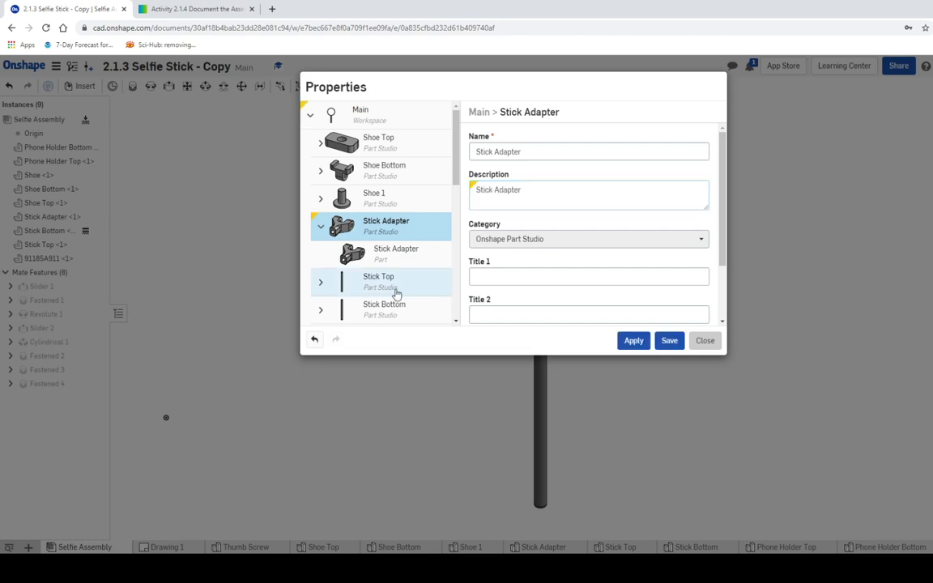
click(391, 285)
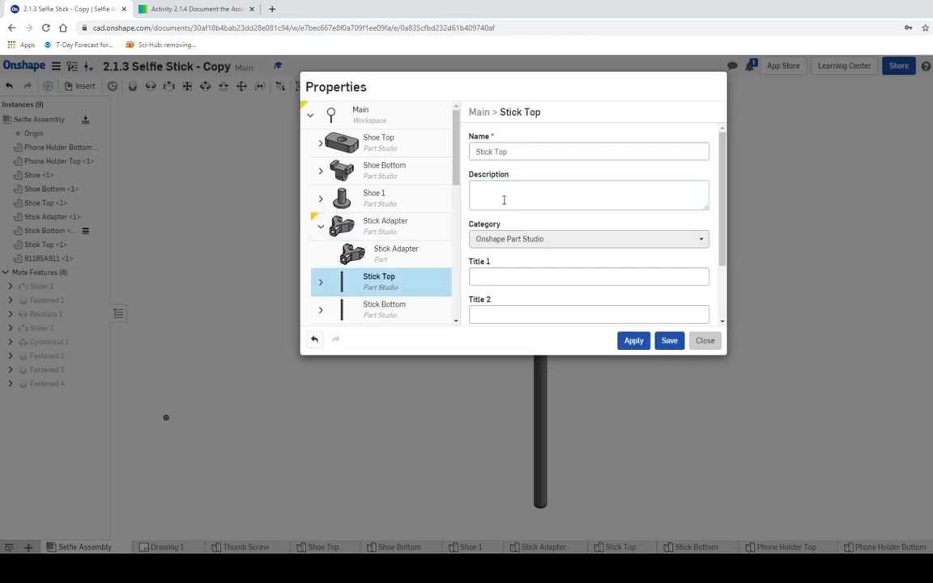
click(504, 197)
text(Stick Top)
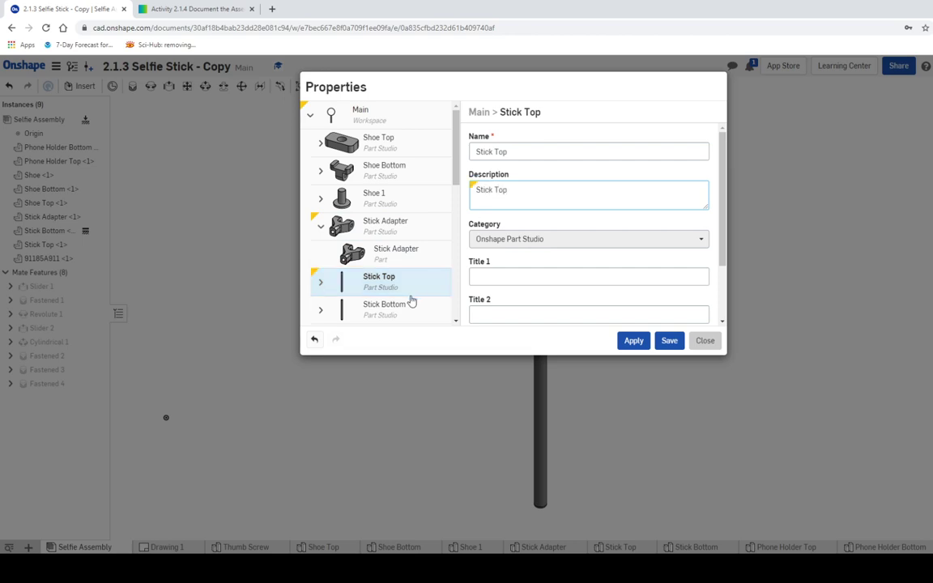
click(409, 307)
click(512, 190)
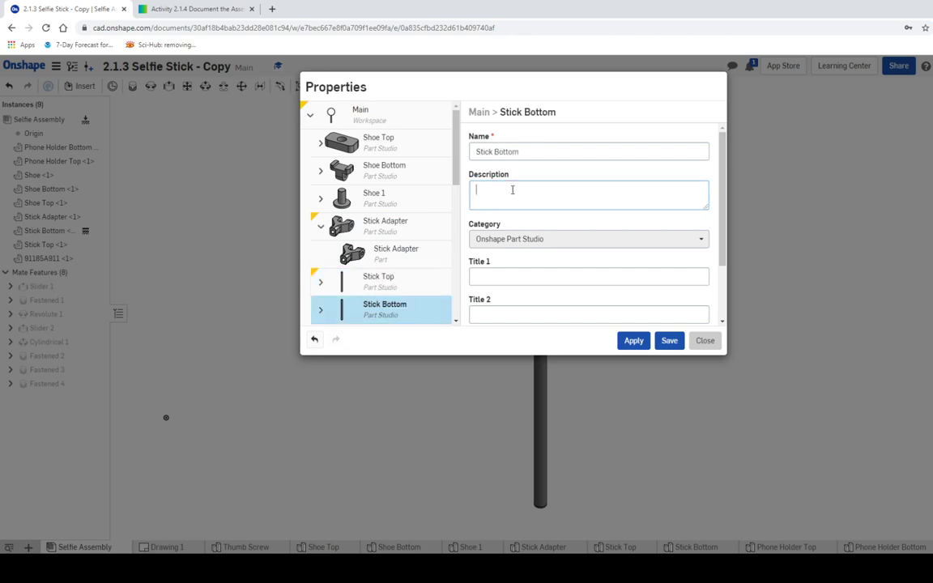
text(Stick Bottom)
- Enter the descriptions Phone Holder Top, Phone Holder Bottom and Thumb Screw for the remaining part studios
scroll(408, 251, down, 3)
click(389, 166)
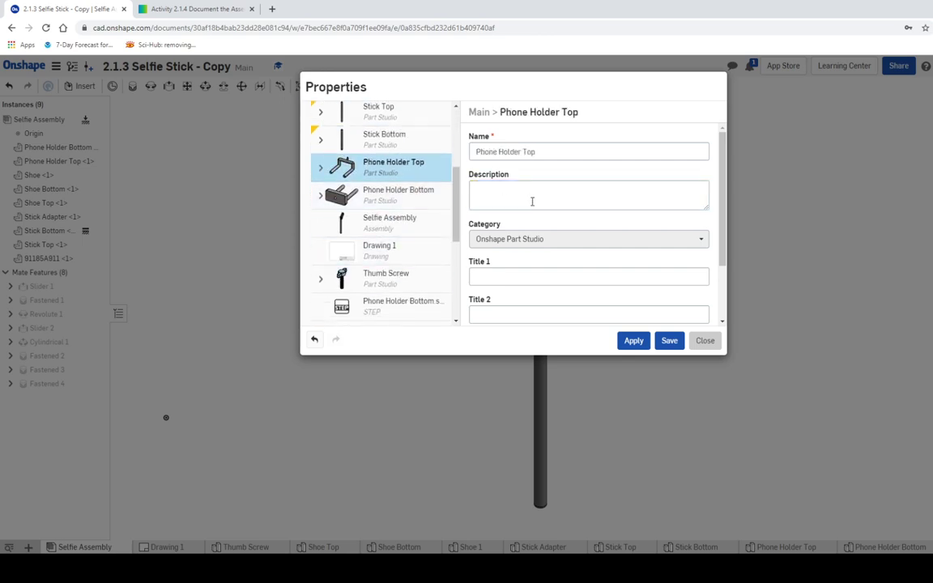
click(532, 200)
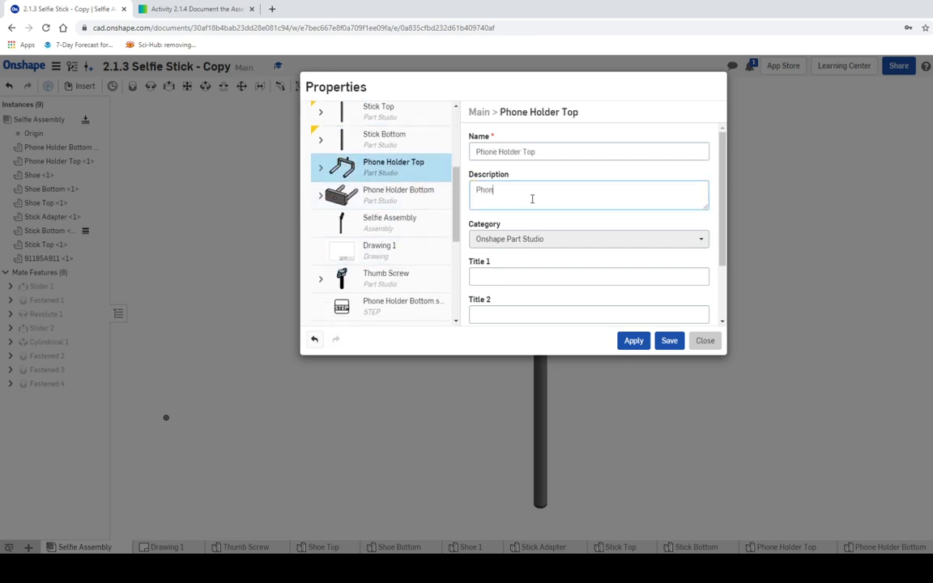
text(Phone HOlder B)
click(380, 195)
click(535, 198)
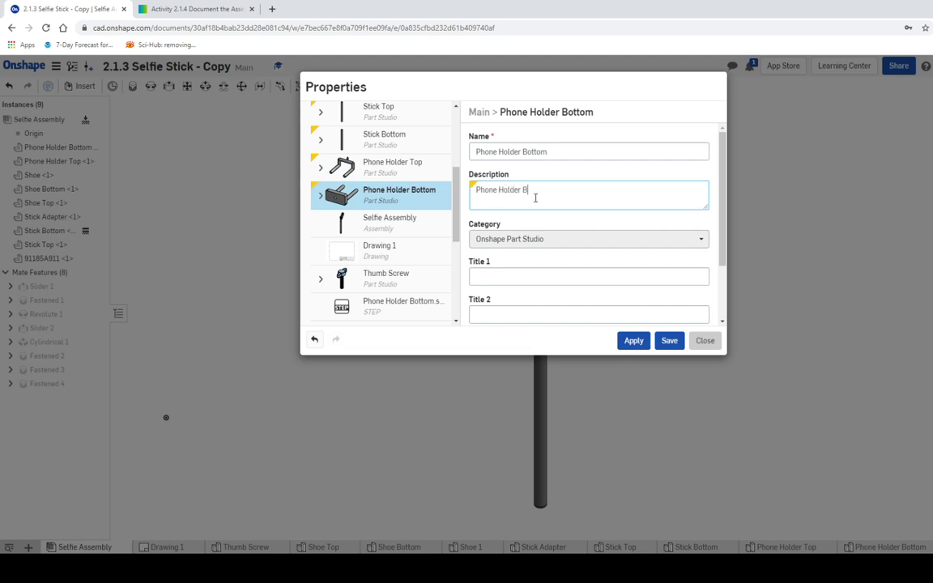
text(Phone Holder Bottom)
click(397, 302)
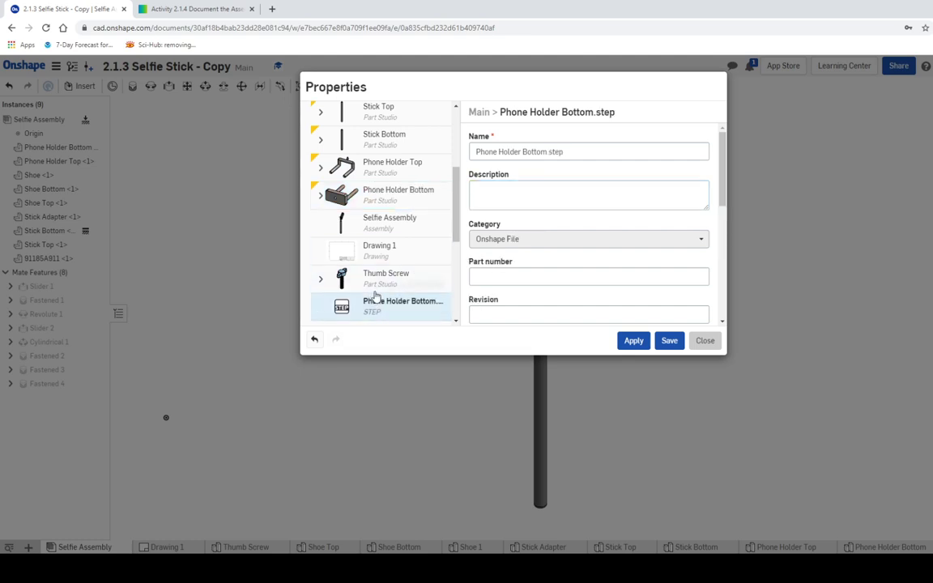
click(381, 278)
click(511, 191)
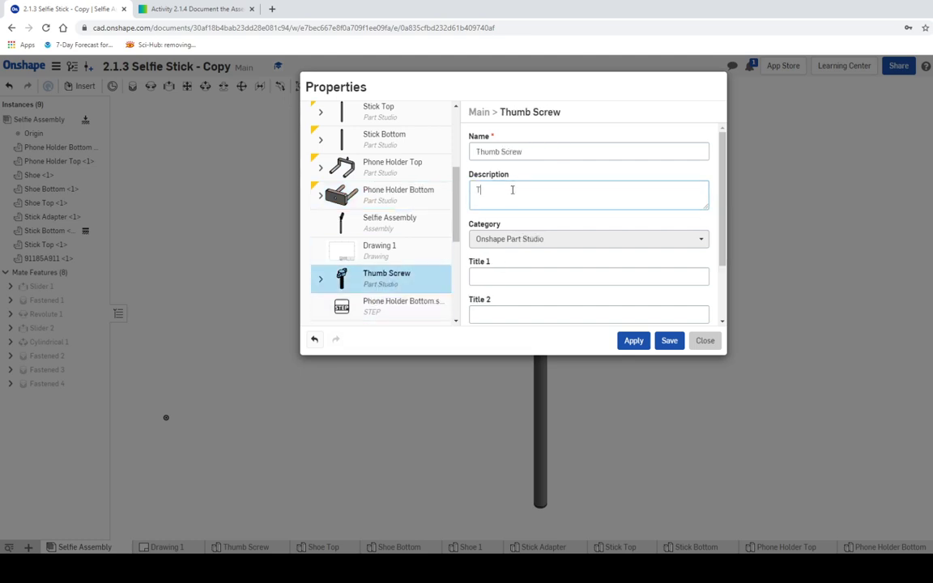
text(Thumb Screw)
- Save the descriptions and open Drawing 1 to inspect its bill of materials table
click(668, 340)
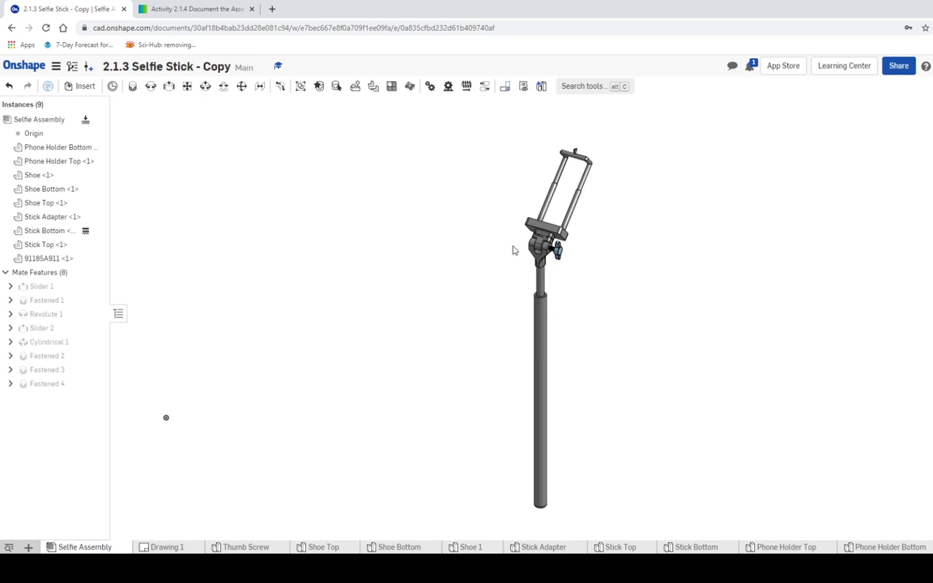
click(155, 548)
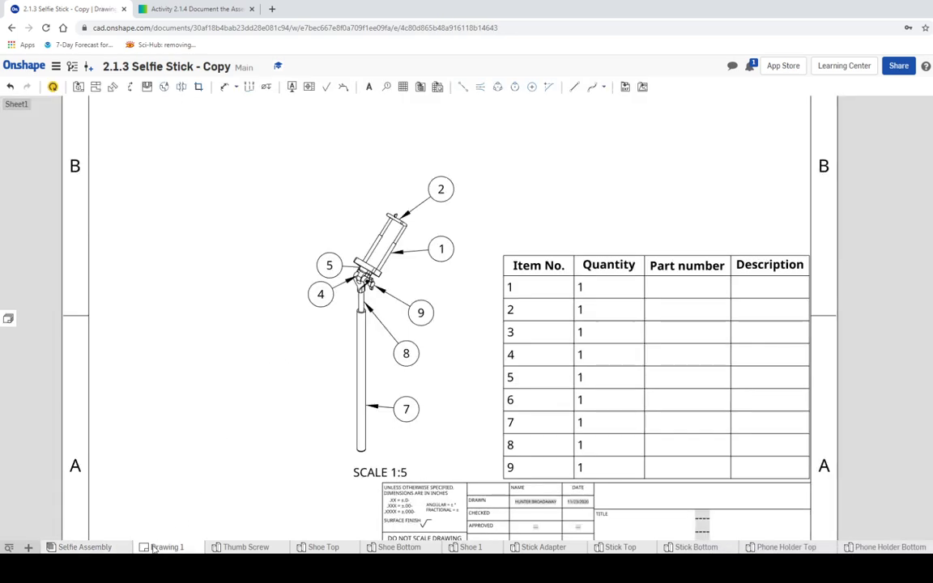
click(725, 267)
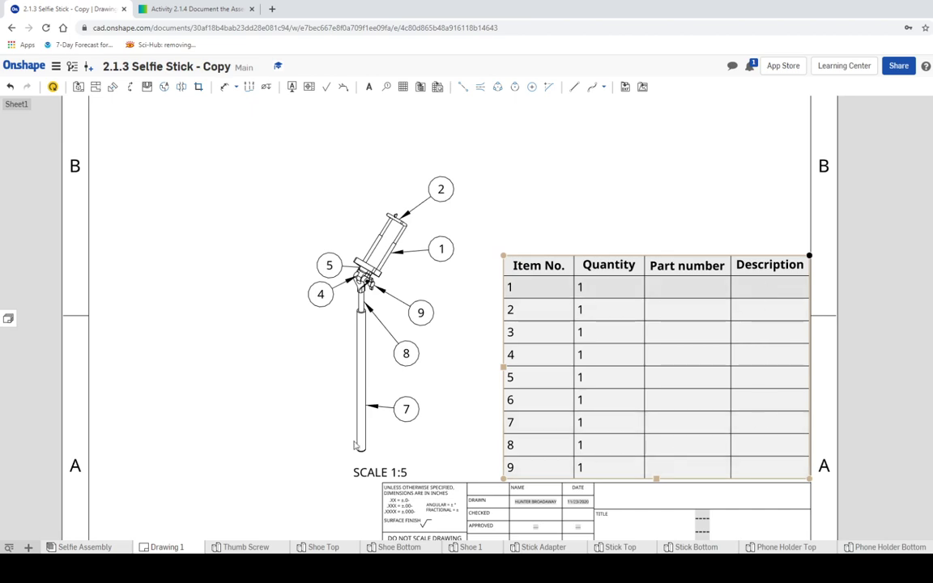
click(222, 447)
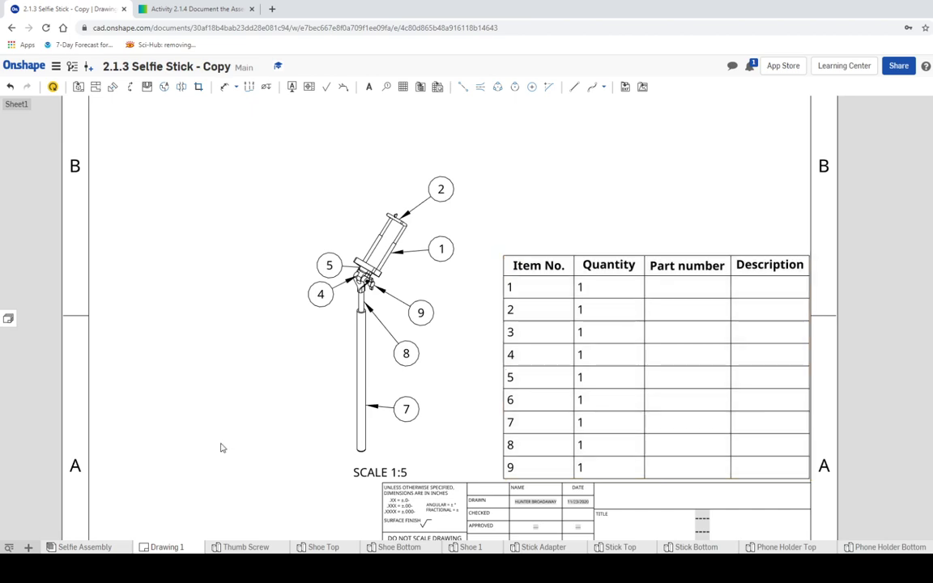